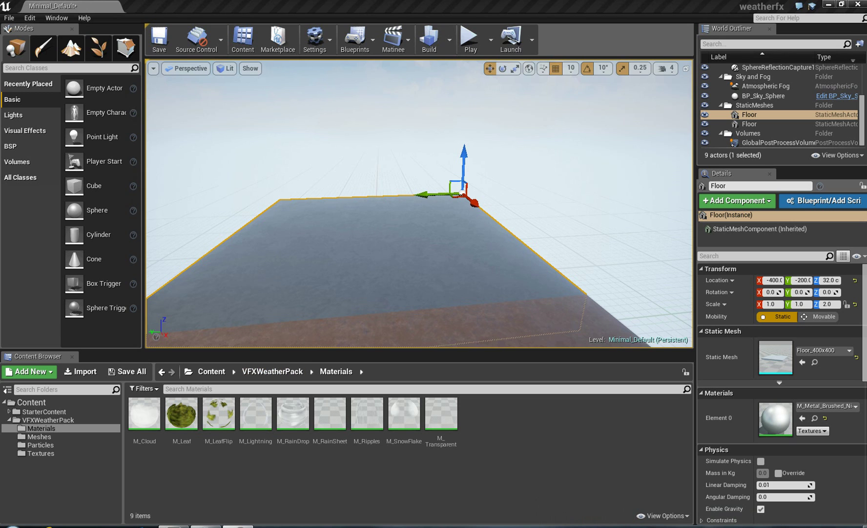
Step: Look through the Materials and Meshes folders of VFXWeatherPack and open its Particles folder
left_click(43, 420)
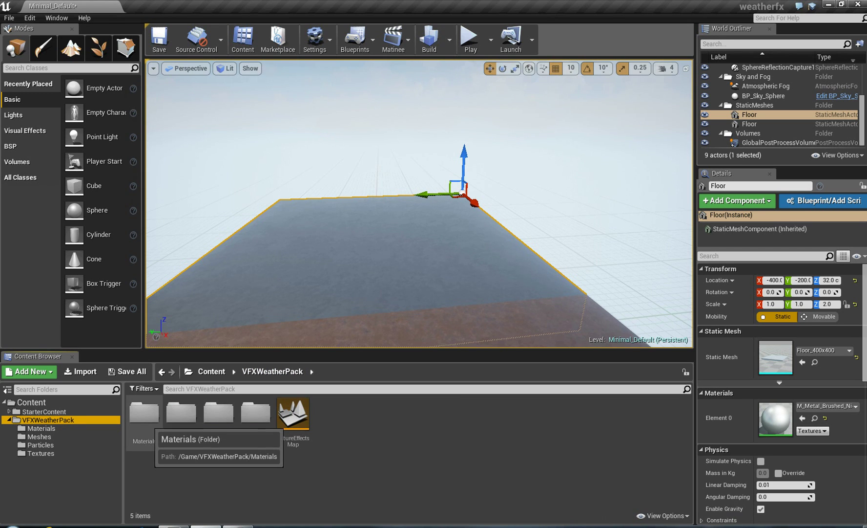
double_click(144, 412)
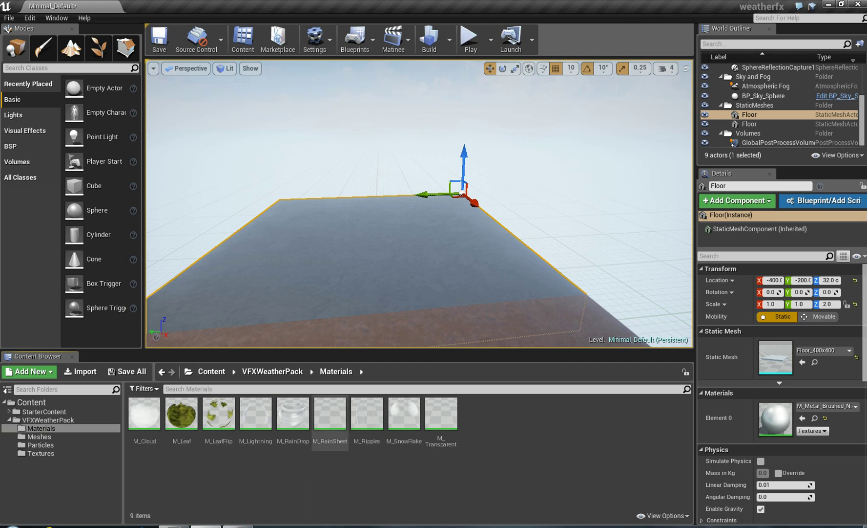
left_click(39, 436)
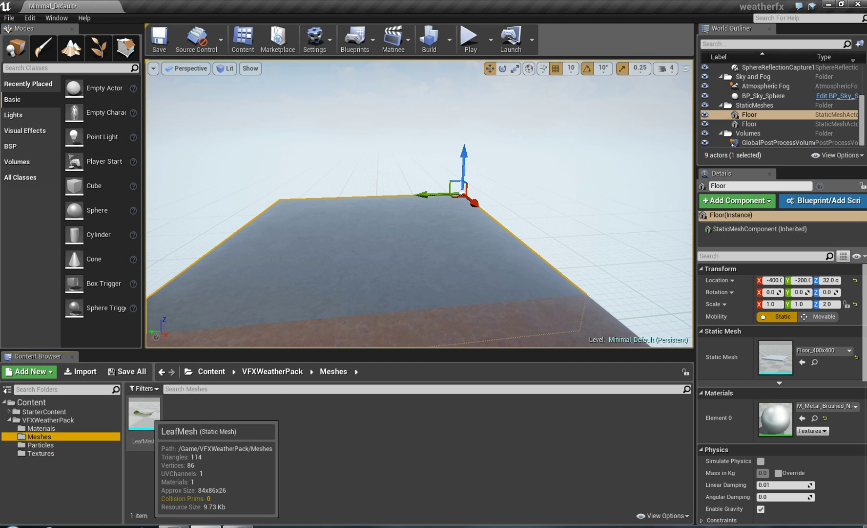
left_click(145, 414)
left_click(40, 445)
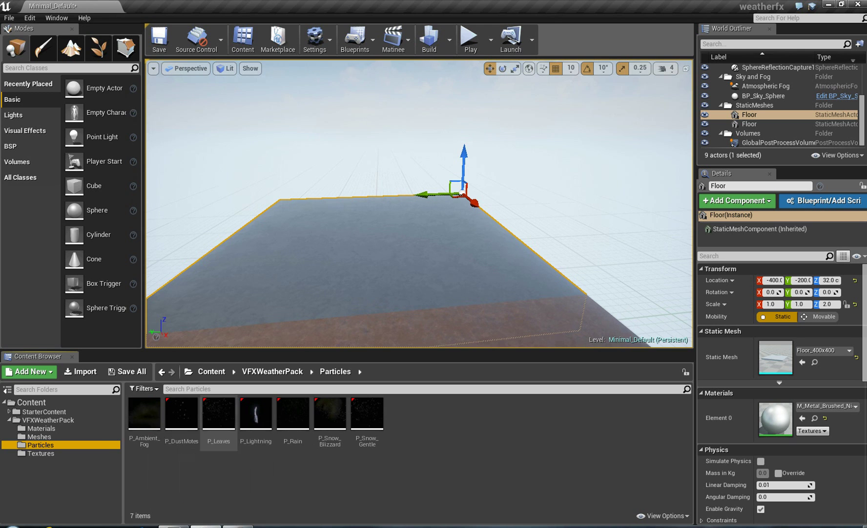
Step: Place the P_Rain particle system above the floor at about X -210, Y 10, Z 200 and play the level to preview it
left_click(293, 415)
left_click_drag(293, 415, 365, 83)
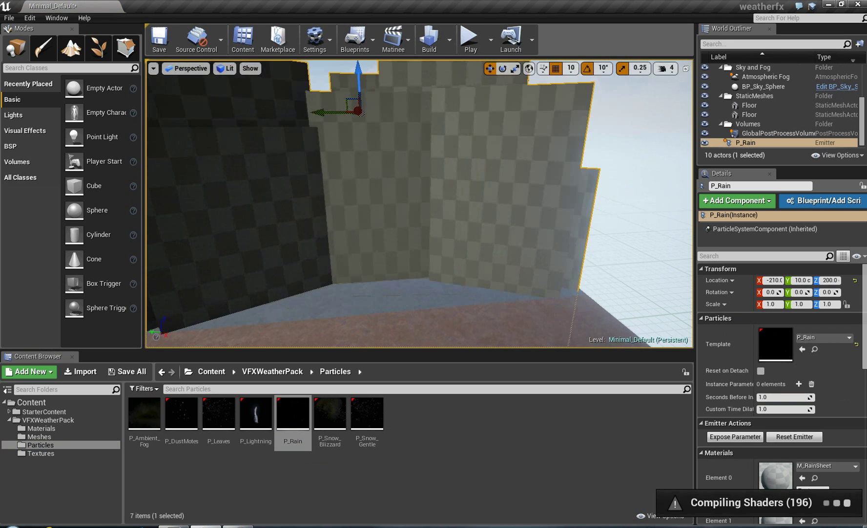
left_click(471, 49)
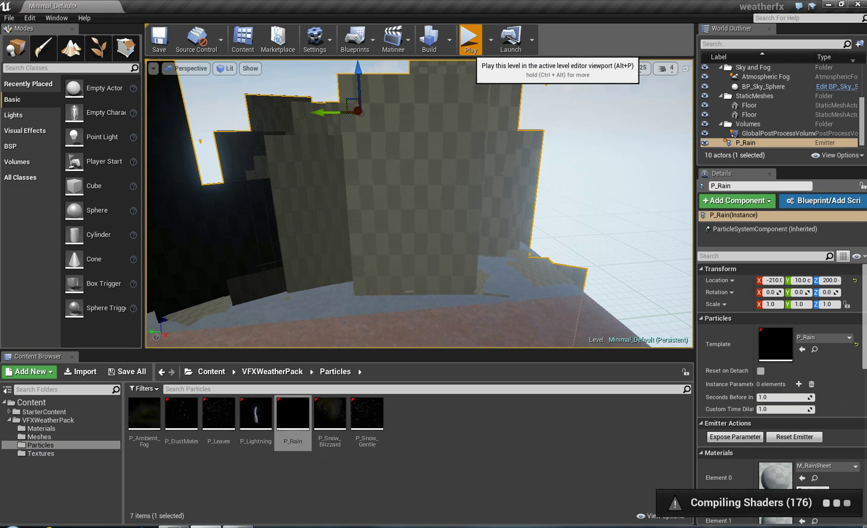
left_click(470, 42)
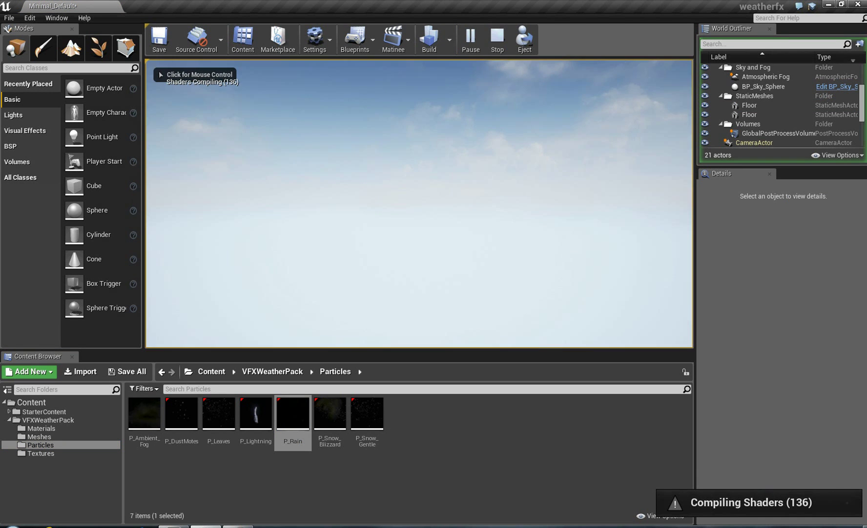
left_click(430, 195)
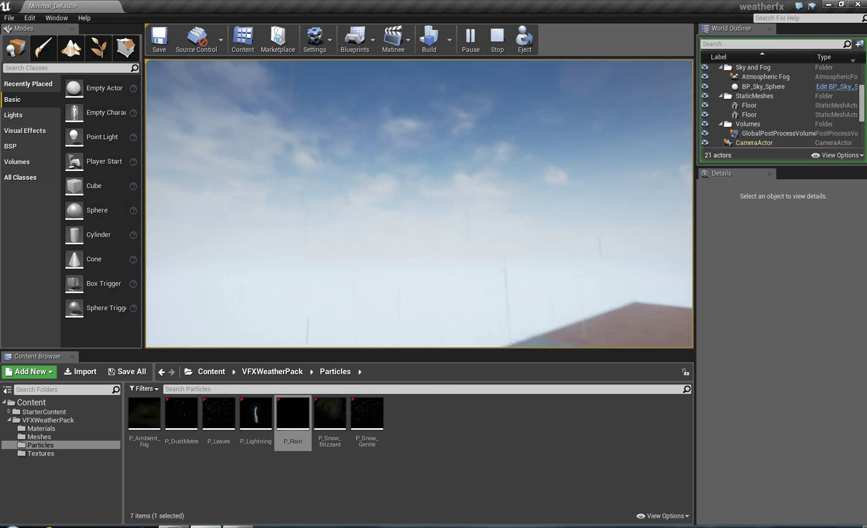
key("Escape")
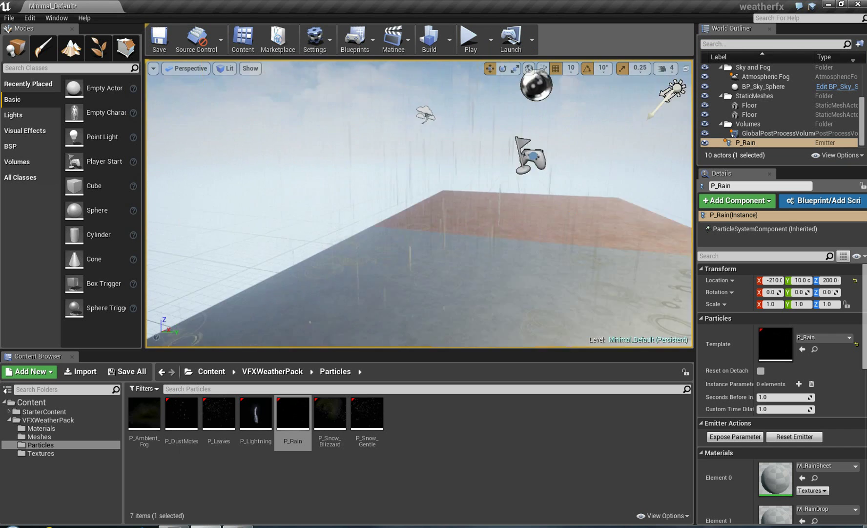
Step: Hide the P_Rain emitter in the level editor
right_click_drag(420, 202, 496, 210)
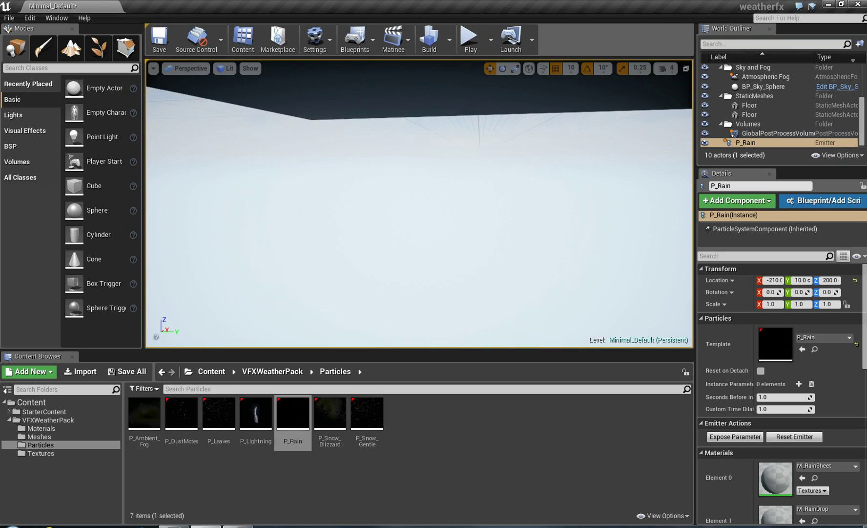
key("Escape")
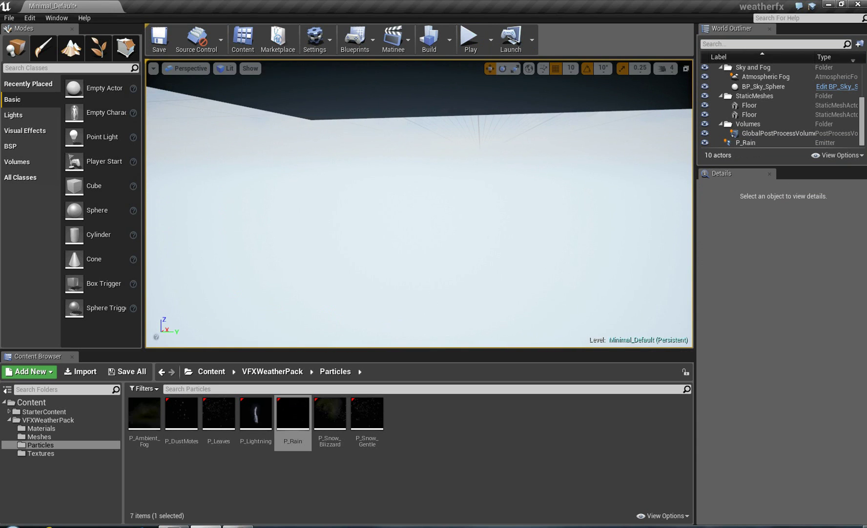
right_click_drag(420, 210, 421, 149)
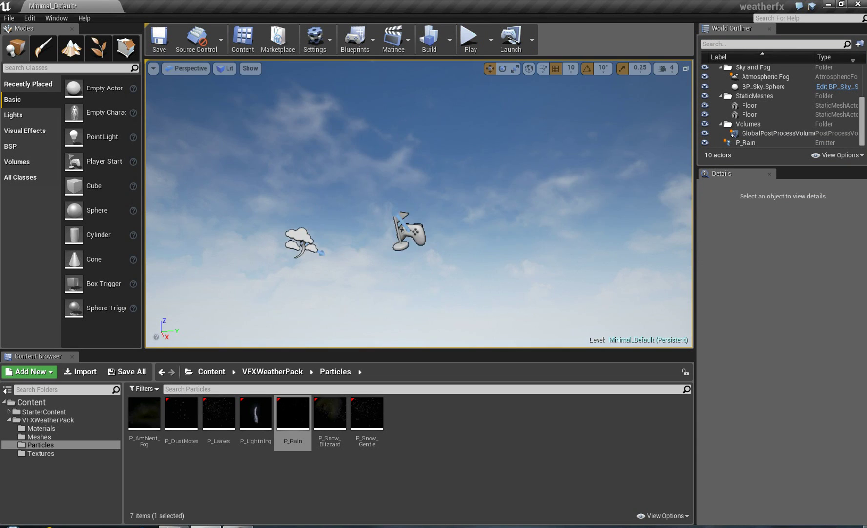
key("q")
key("e")
key("s")
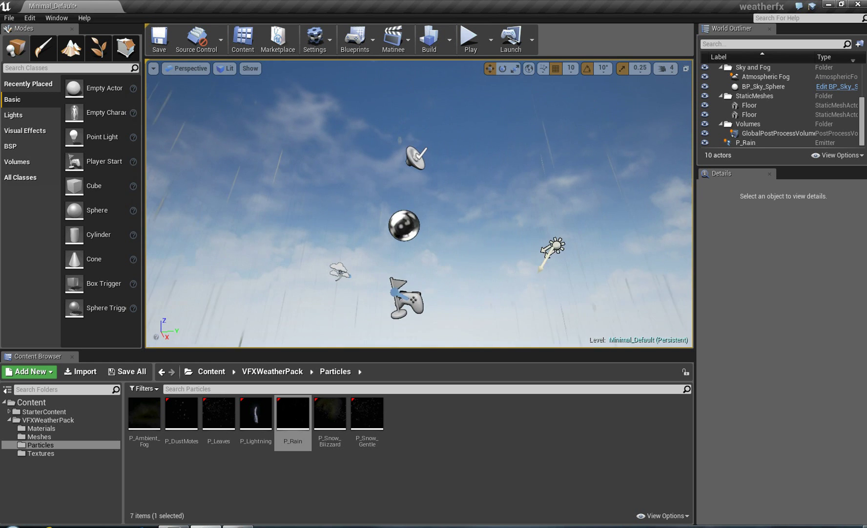
mouse_move(421, 196)
middle_mouse_down()
mouse_move(415, 244)
mouse_move(414, 196)
middle_mouse_up()
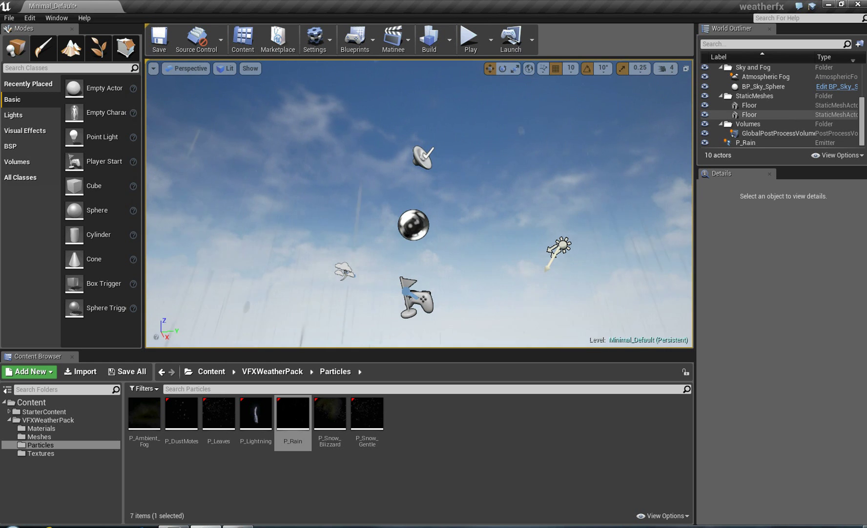
left_click(761, 143)
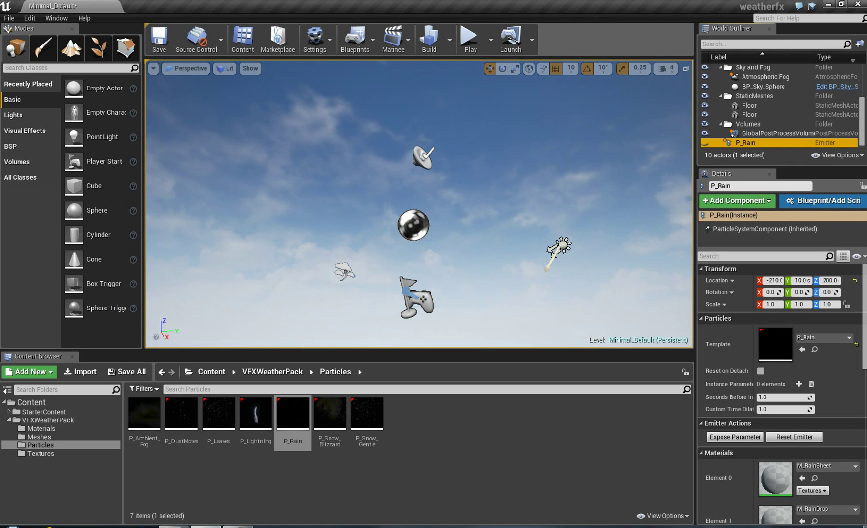
Step: Place the P_Lightning particle system above the floor at about X -140, Y 0, Z 160
double_click(750, 105)
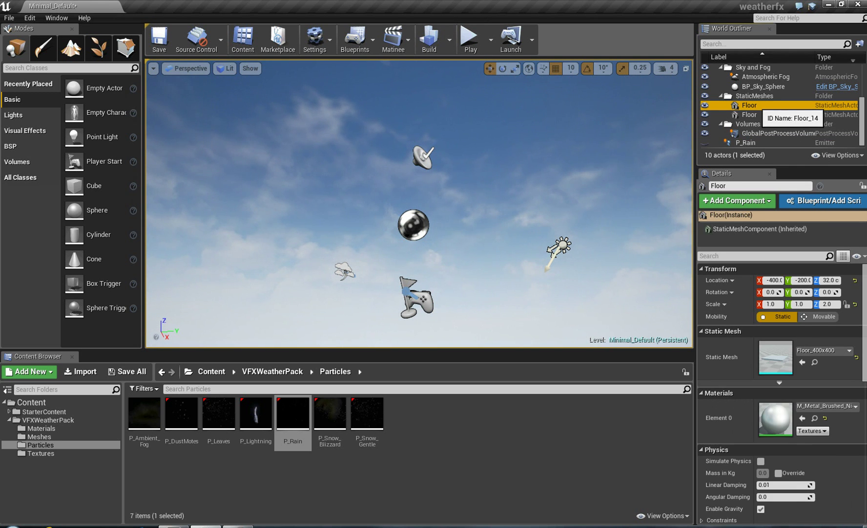
mouse_move(420, 195)
right_mouse_down()
mouse_move(420, 259)
mouse_move(430, 266)
mouse_move(416, 269)
mouse_move(419, 202)
right_mouse_up()
key("a")
key("w")
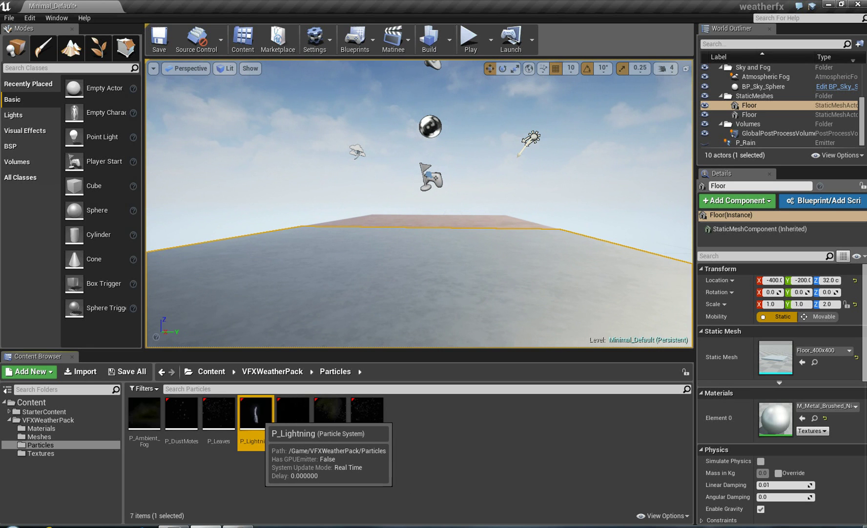
left_click_drag(256, 415, 410, 97)
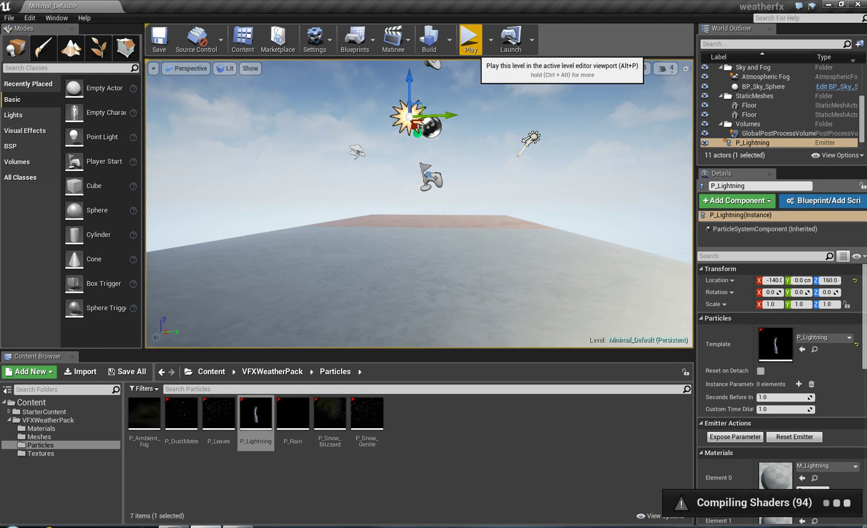
Step: Play the level, move around the floor to examine the lightning effect, and end the session
left_click(471, 42)
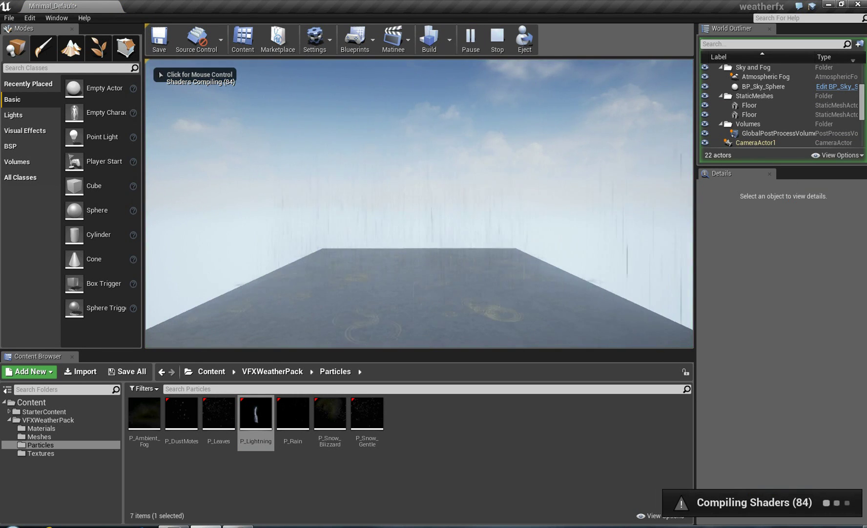
left_click(419, 203)
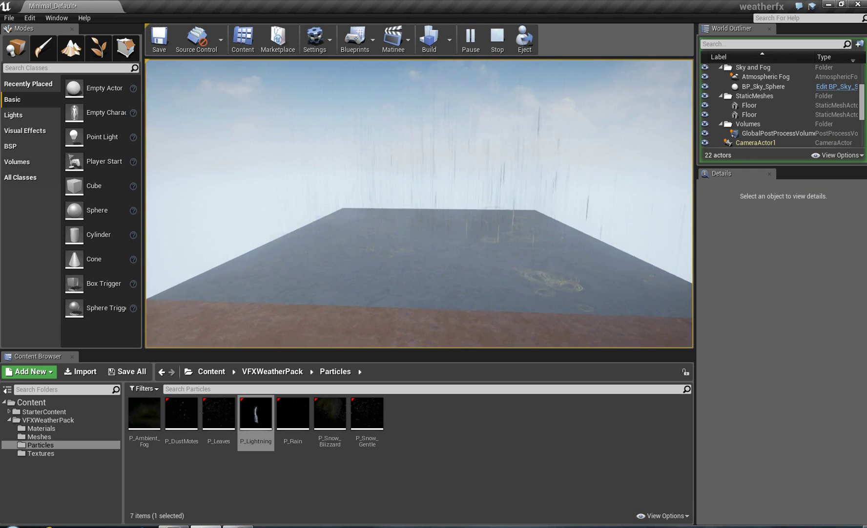
key("w")
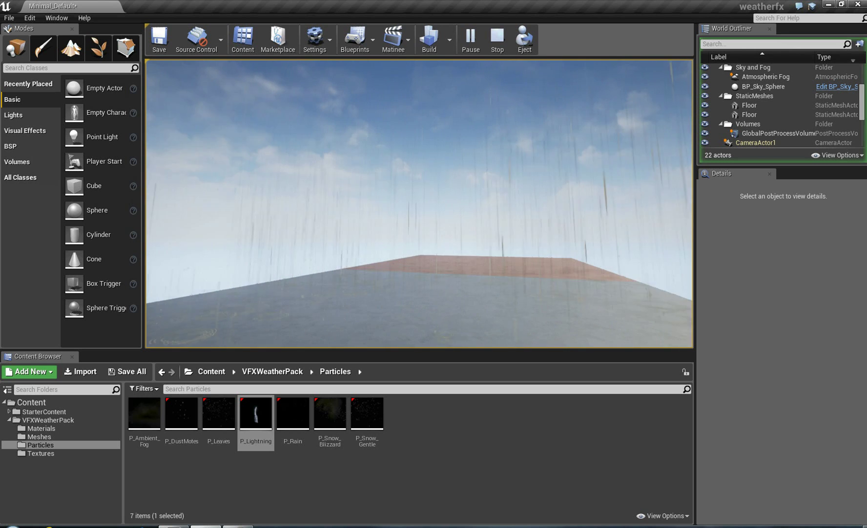
key("Escape")
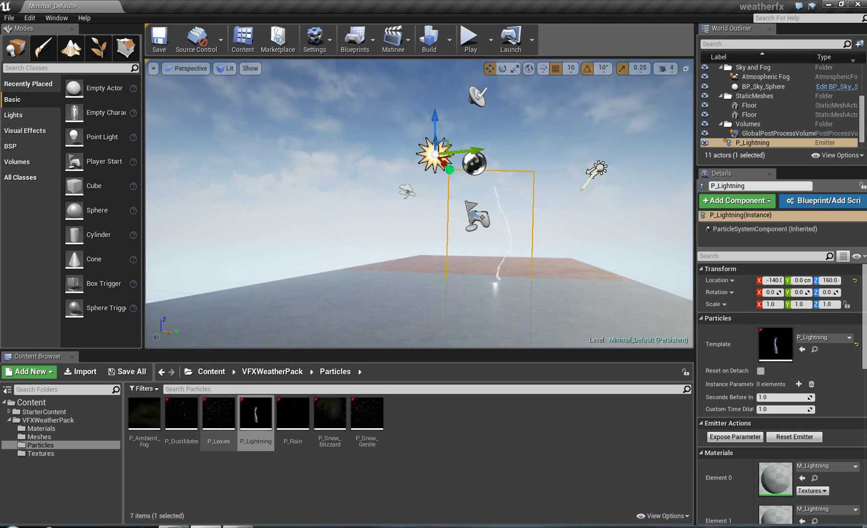
Step: Place the P_DustMotes particle system at about X -130, Y -20, Z 80 and run a brief play test
left_click(181, 417)
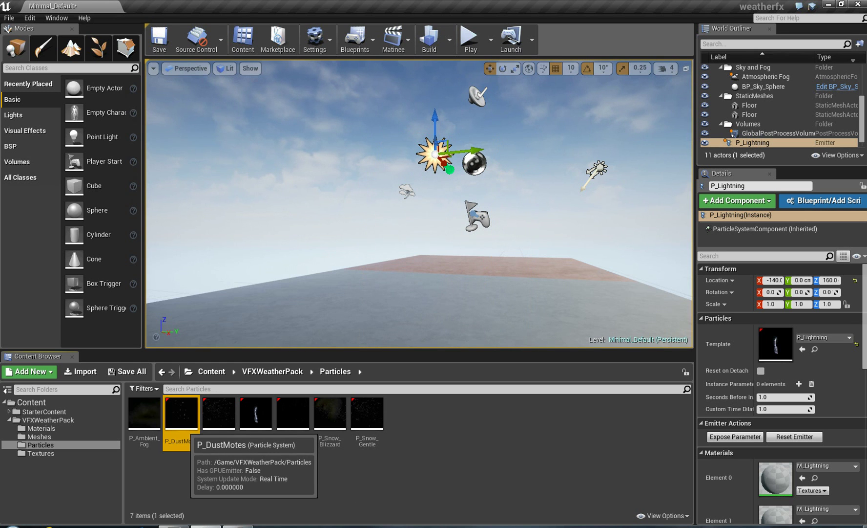
left_click_drag(185, 428, 205, 423)
left_click_drag(488, 371, 418, 270)
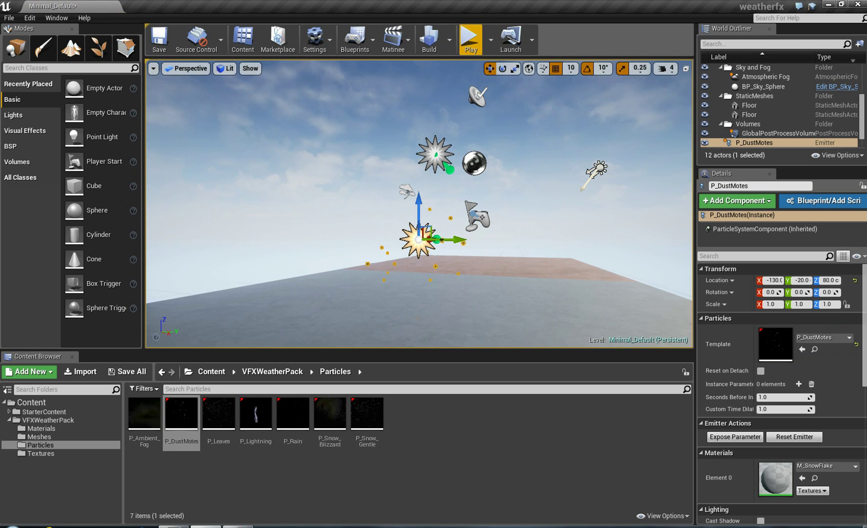
left_click(471, 39)
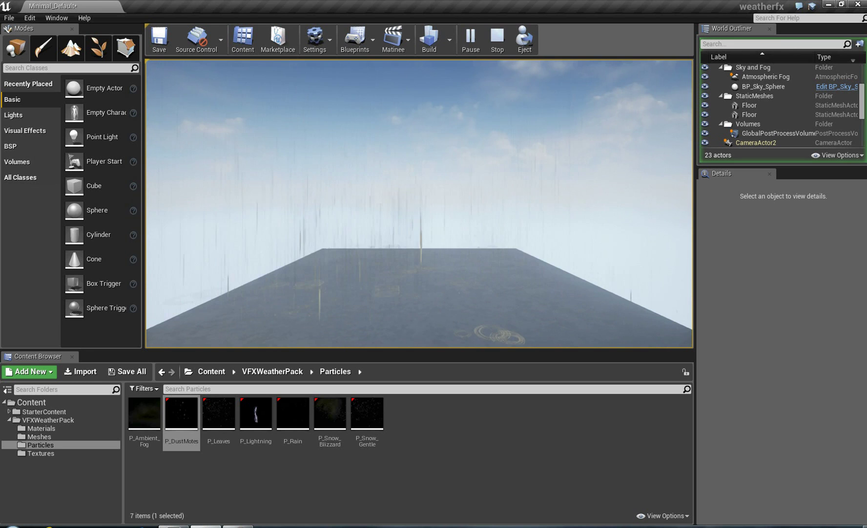
left_click(498, 41)
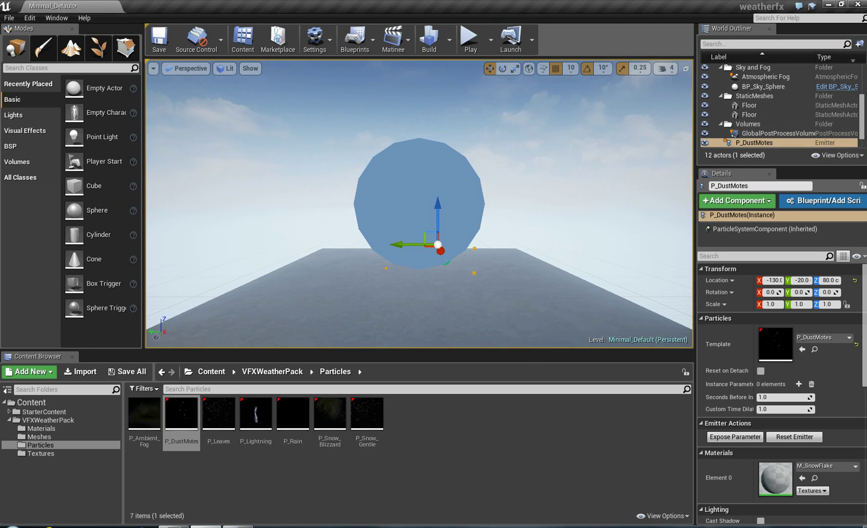
Step: Delete the P_Lightning emitter from the level and play-test the scene without it
scroll(772, 123, "down", 1)
left_click(762, 134)
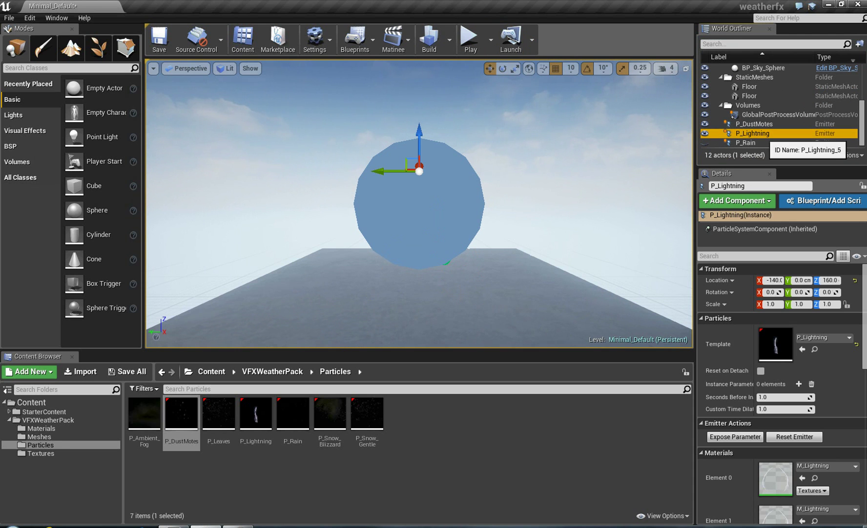
key("Delete")
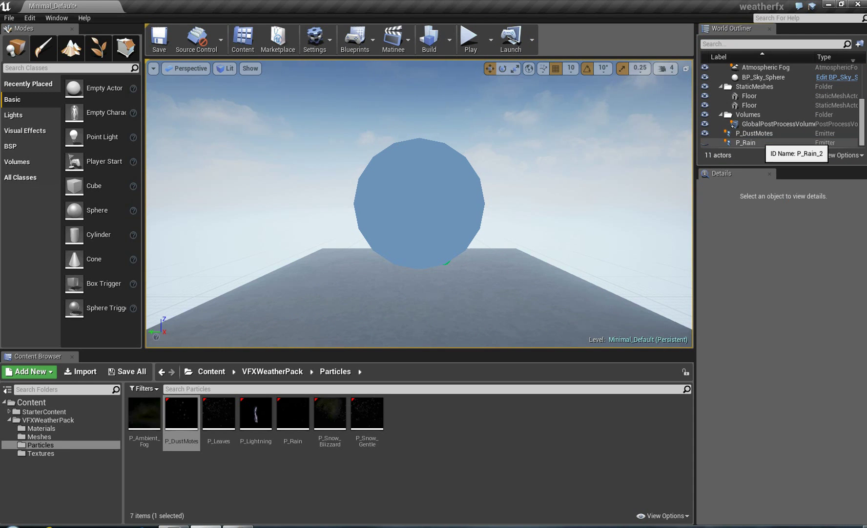
left_click(470, 40)
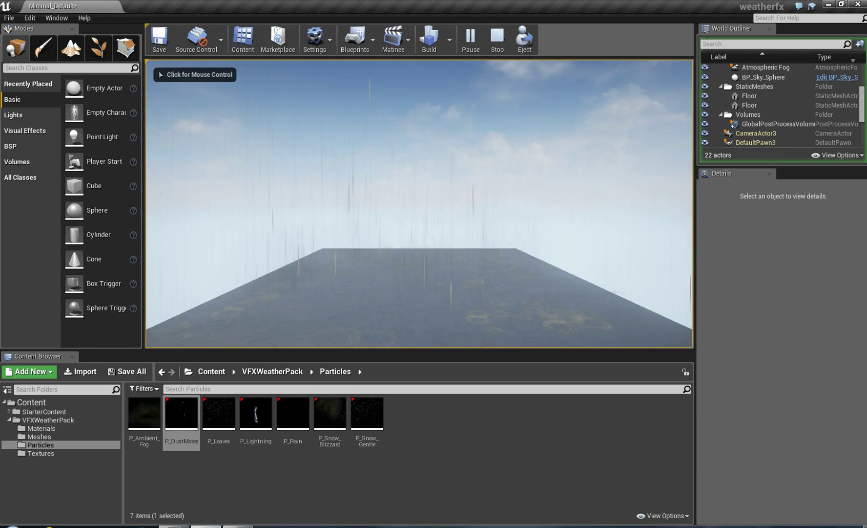
left_click(497, 39)
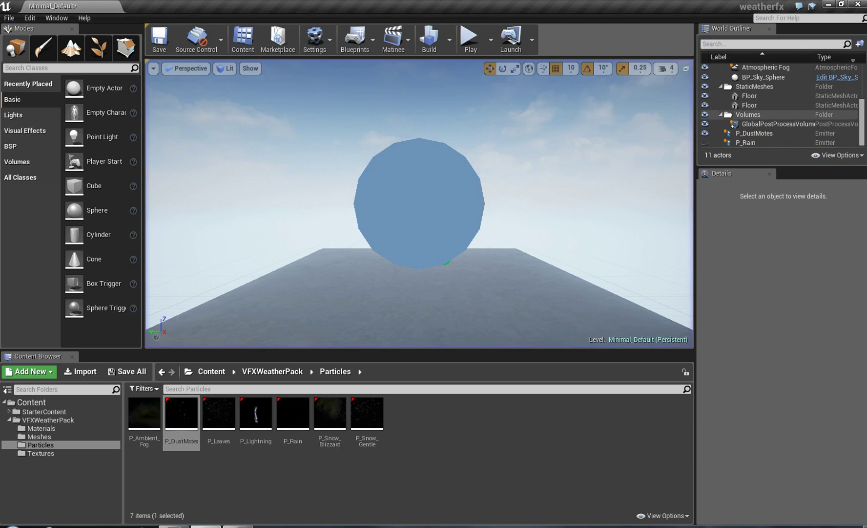
Step: Unhide the P_Rain emitter and delete it from the level
left_click(786, 143)
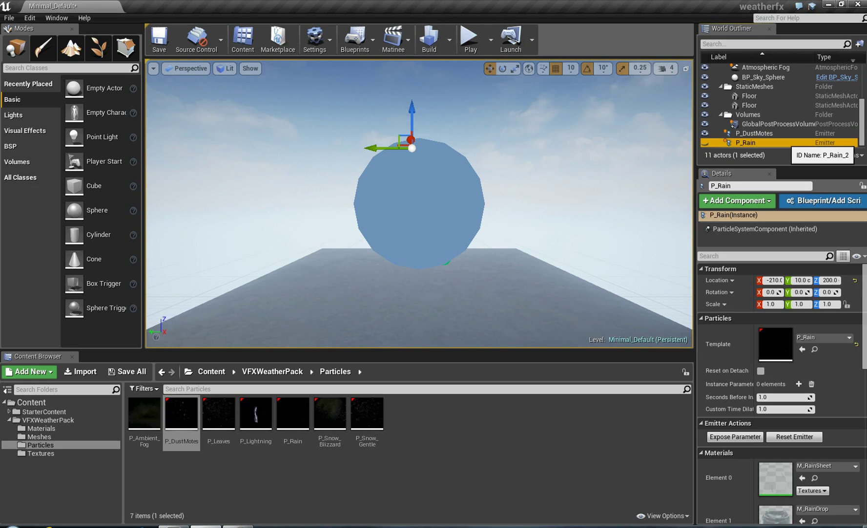
key("Escape")
left_click(777, 143)
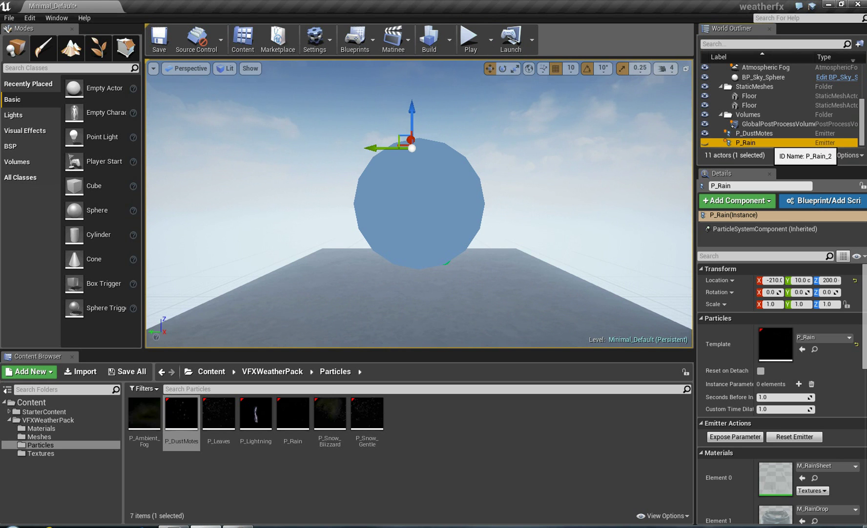
key("Escape")
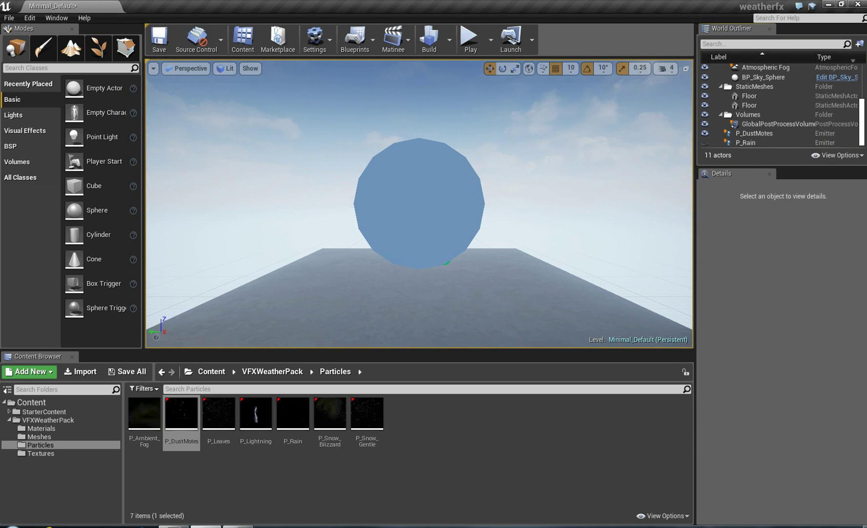
left_click(778, 143)
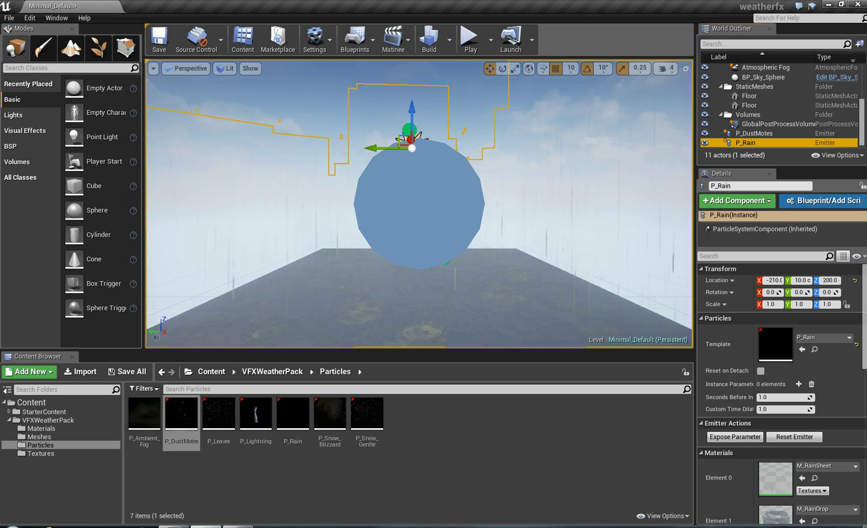
key("Delete")
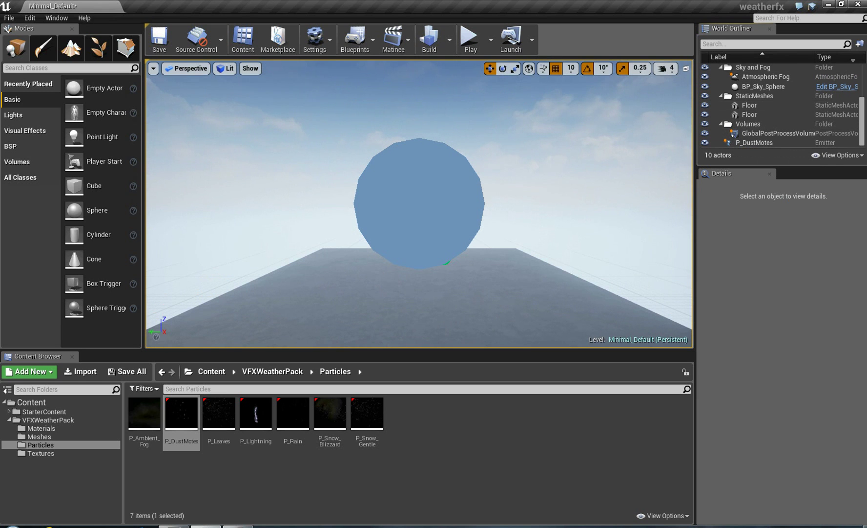
Step: Play the level, move around to examine the dust motes effect, and end the session
key("alt+p")
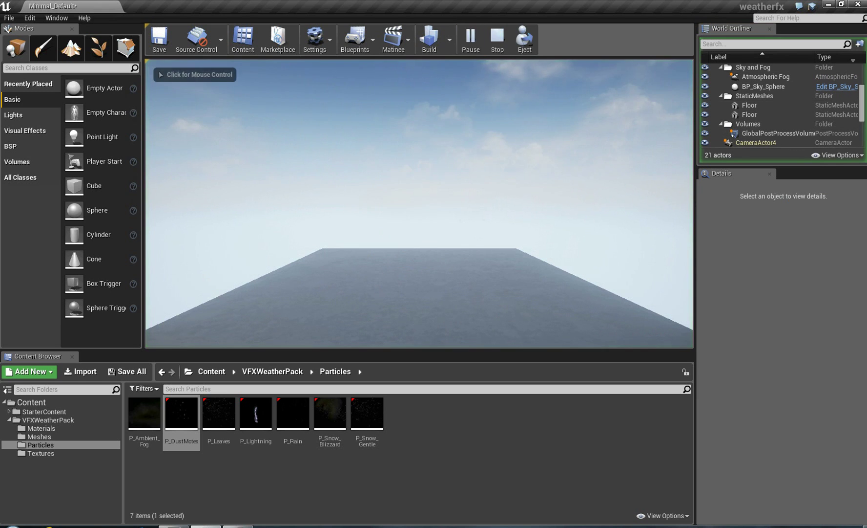
left_click(420, 203)
key("w")
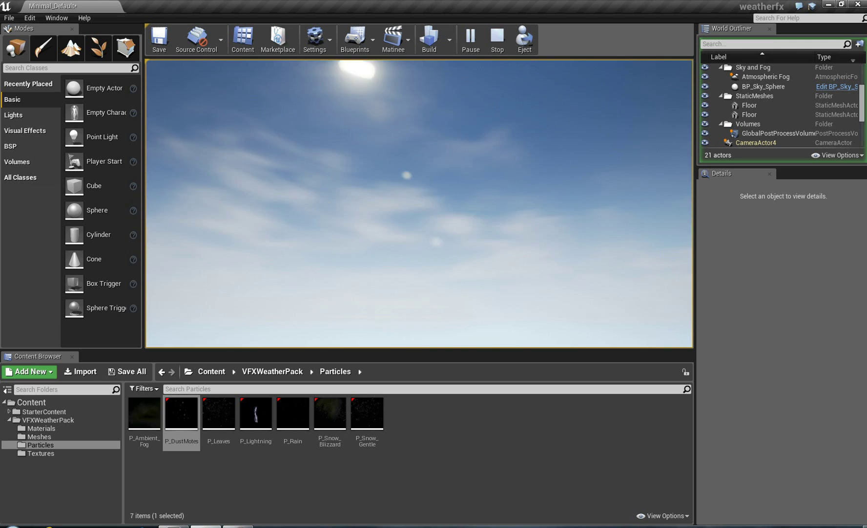
key("Escape")
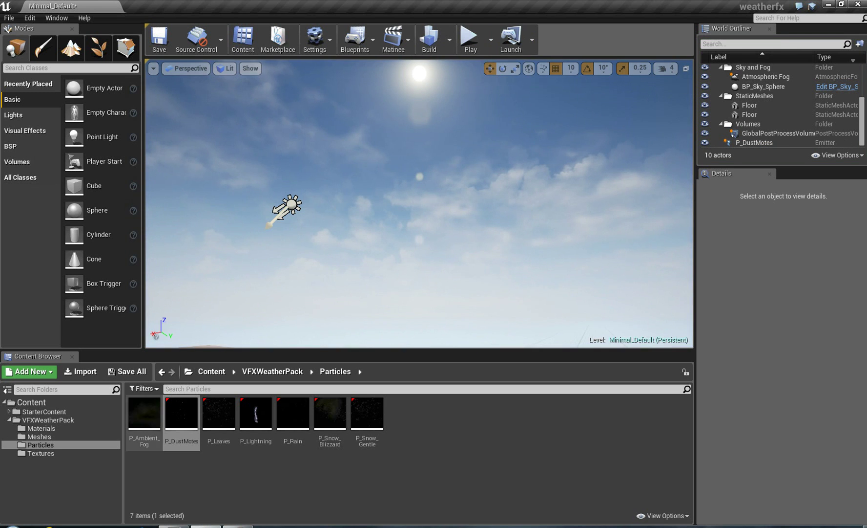
Step: Place the P_Ambient_Fog particle system at X 180, Y 720, Z 180 and run a brief play test
left_click(145, 412)
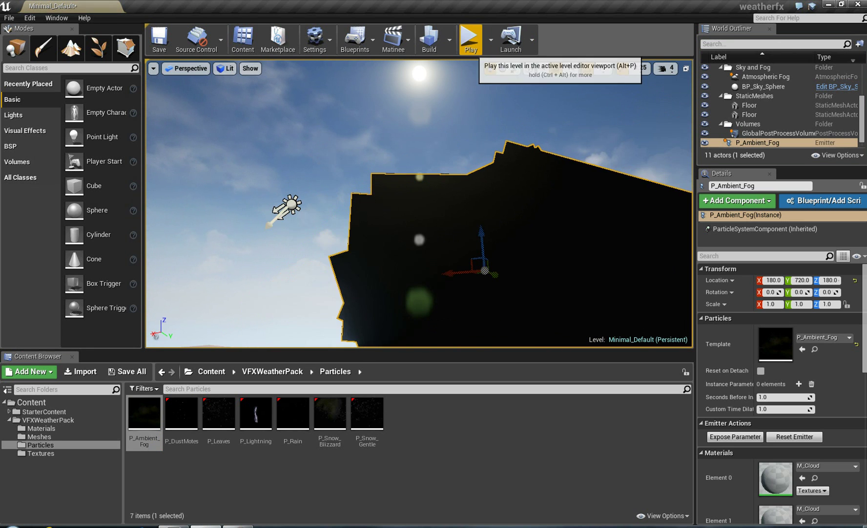
left_click(470, 39)
left_click(459, 146)
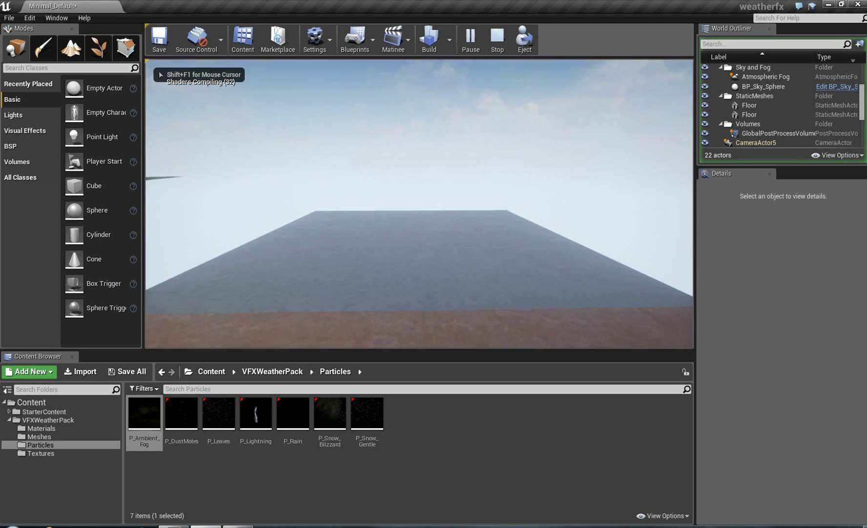
key("w")
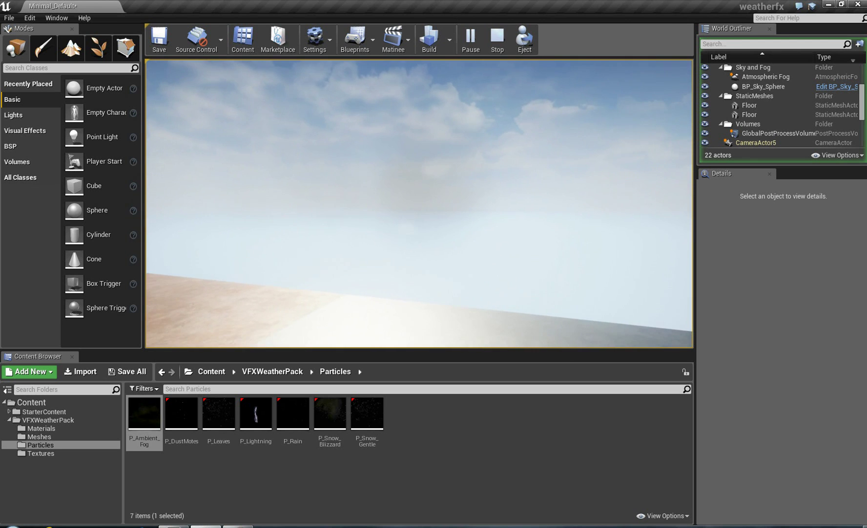
key("Escape")
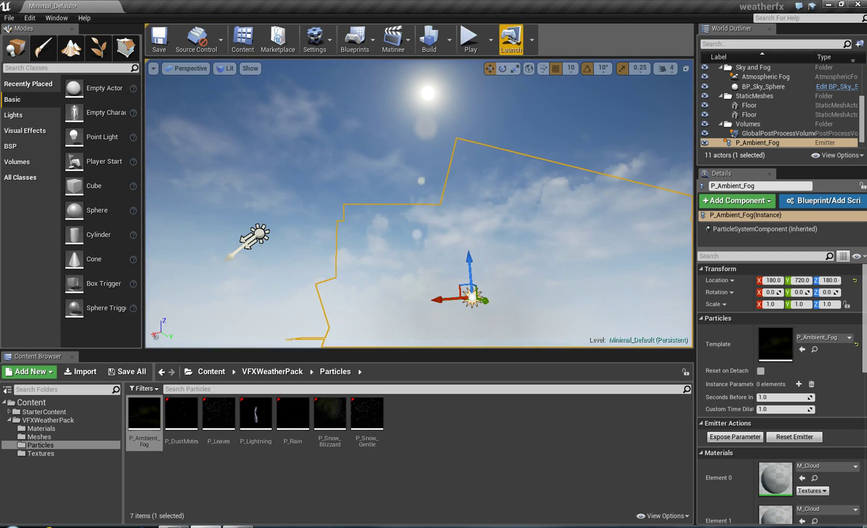
Step: Move the P_Ambient_Fog emitter over the floor to about X 10, Y 180, Z 180
right_click_drag(419, 203, 432, 240)
key("s")
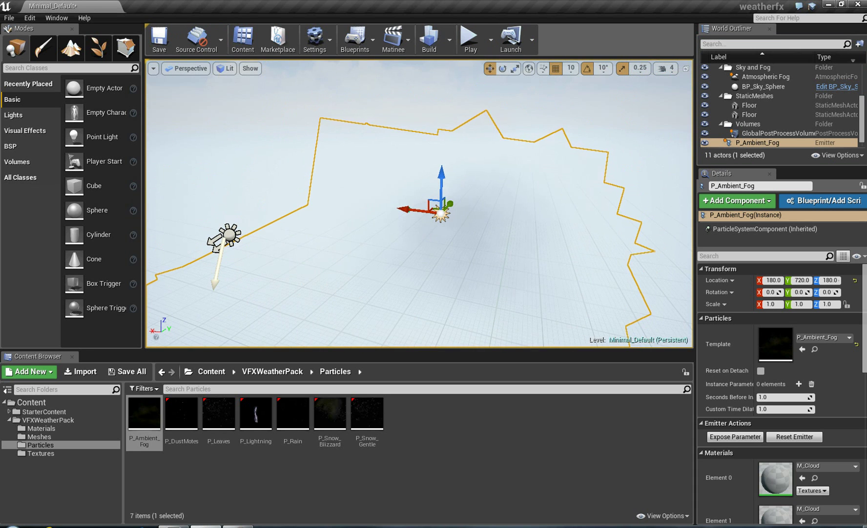
left_click_drag(441, 213, 309, 338)
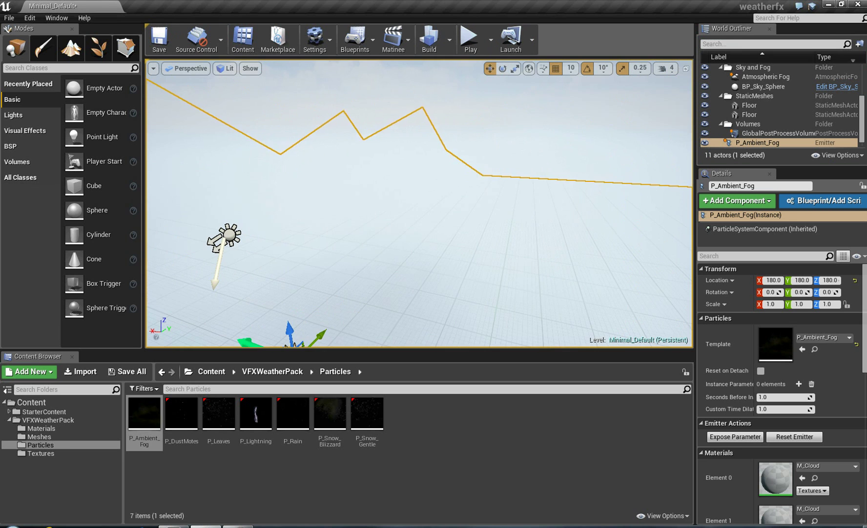
key("s")
right_click_drag(337, 273, 405, 273)
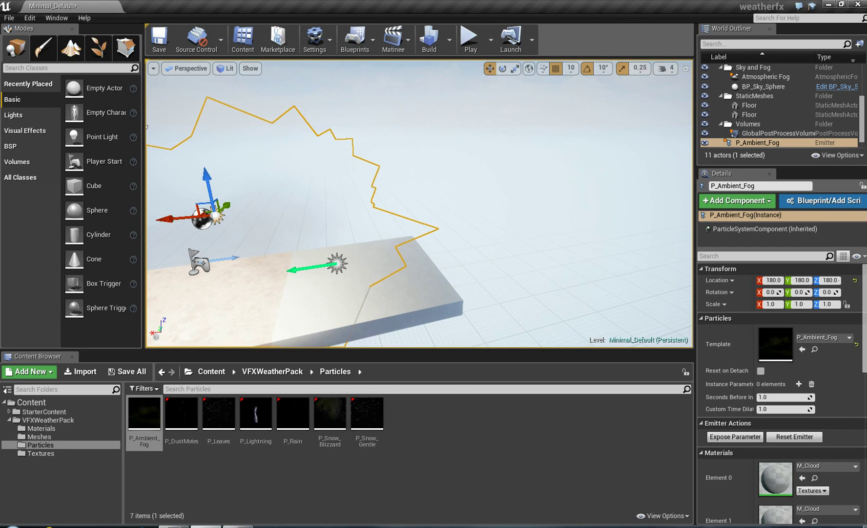
left_click_drag(195, 218, 253, 218)
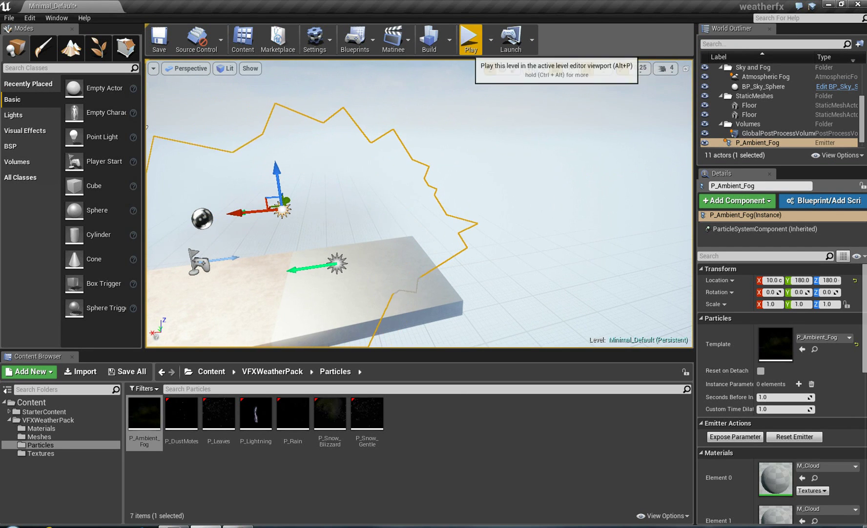
Step: Play the level to examine the ambient fog at its new location, and end the session
left_click(470, 38)
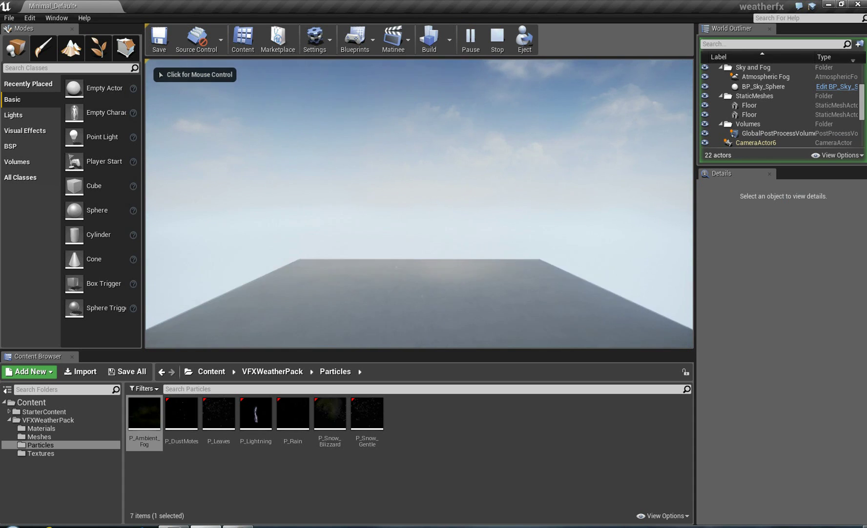
left_click(420, 203)
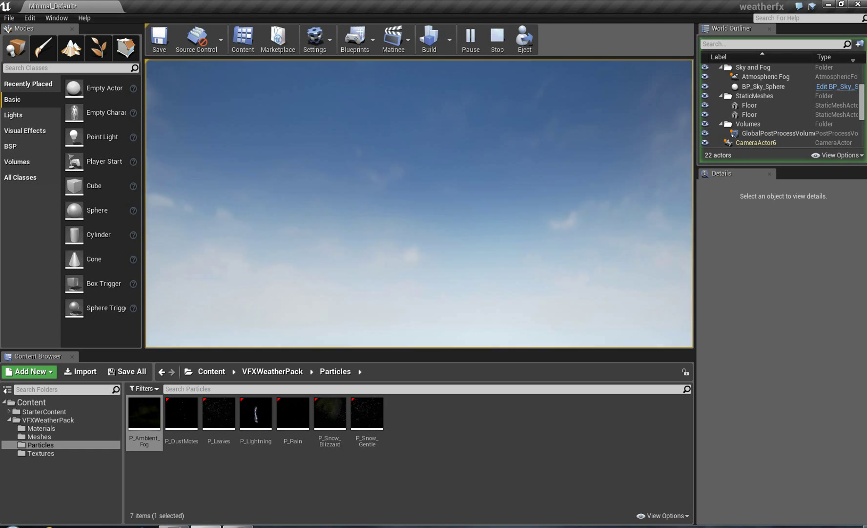
key("Escape")
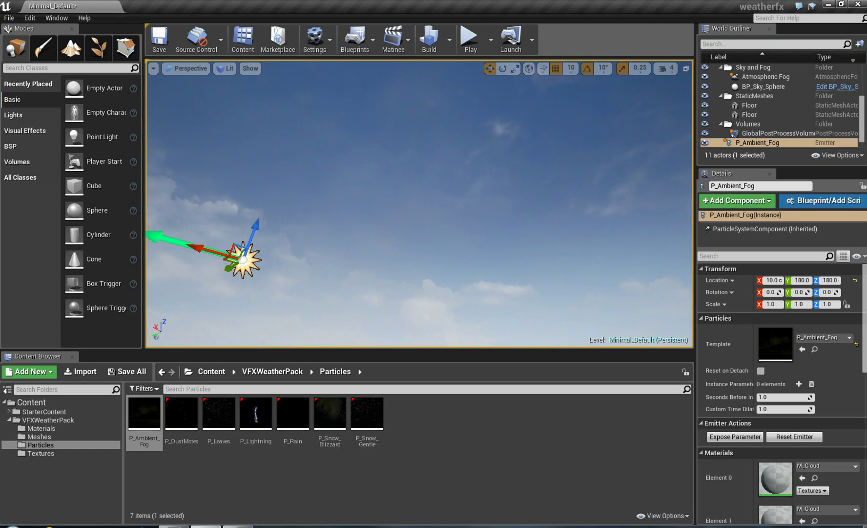
Step: Look through the pack's Textures folder, return to Particles and open P_Lightning in a maximized particle editor
left_click(40, 453)
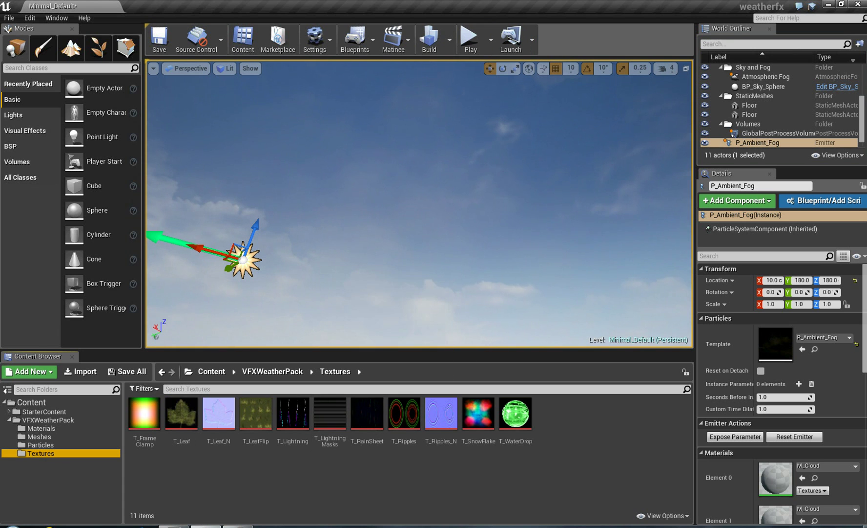
left_click(40, 445)
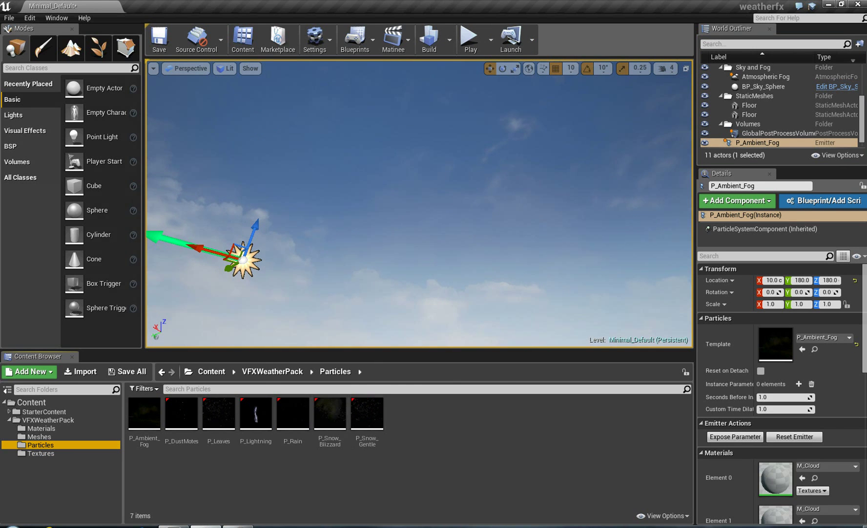
double_click(256, 415)
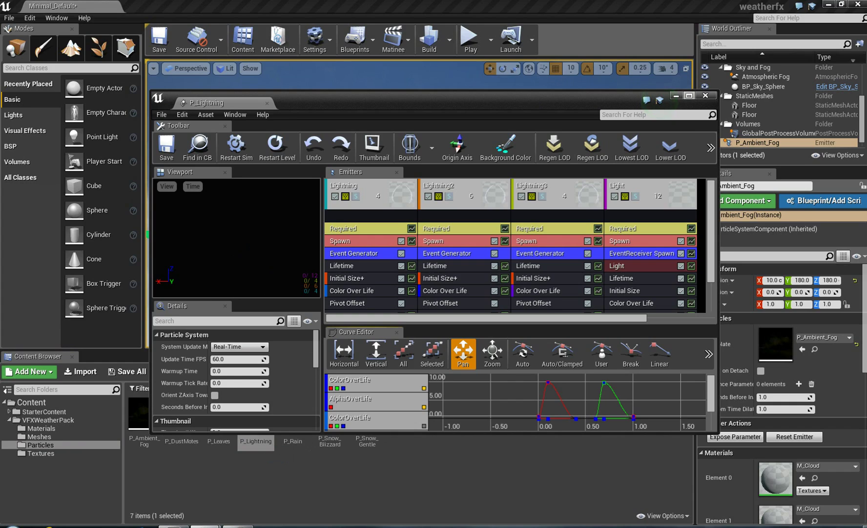
left_click(689, 96)
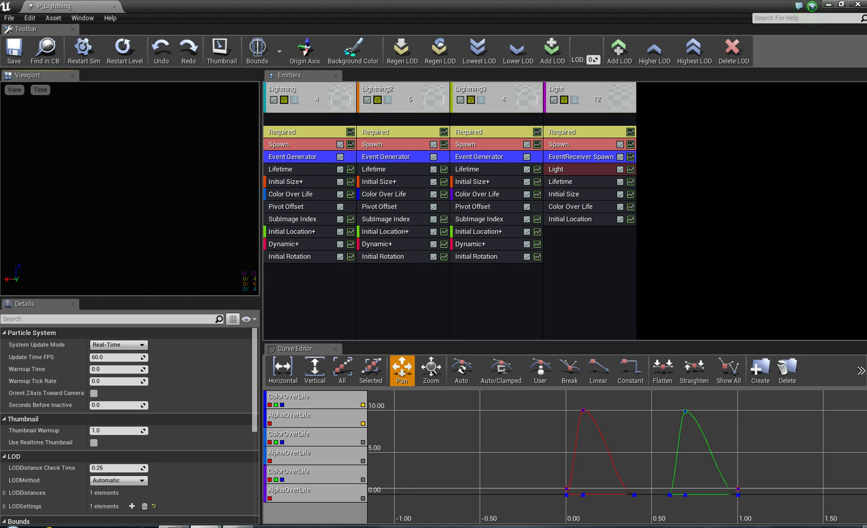
Step: Examine the Light emitter's properties and the Color Over Life modules of the Lightning, Lightning2 and Lightning3 emitters
left_click(581, 92)
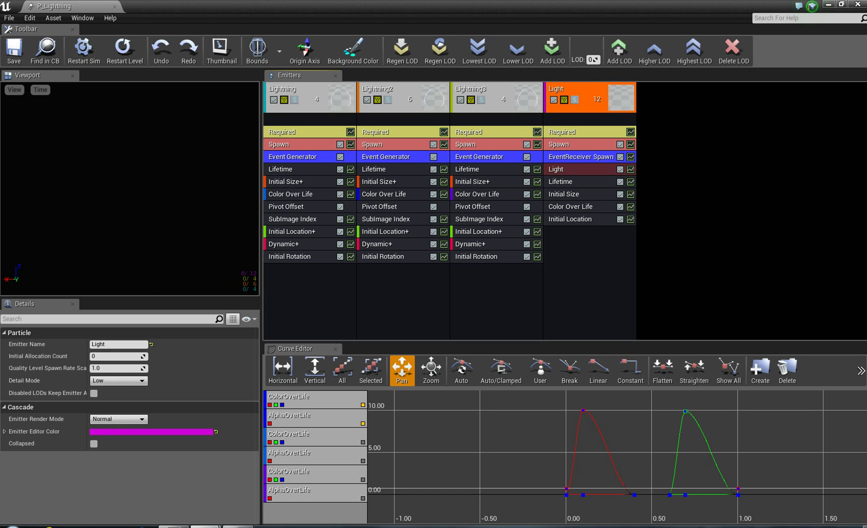
left_click(298, 194)
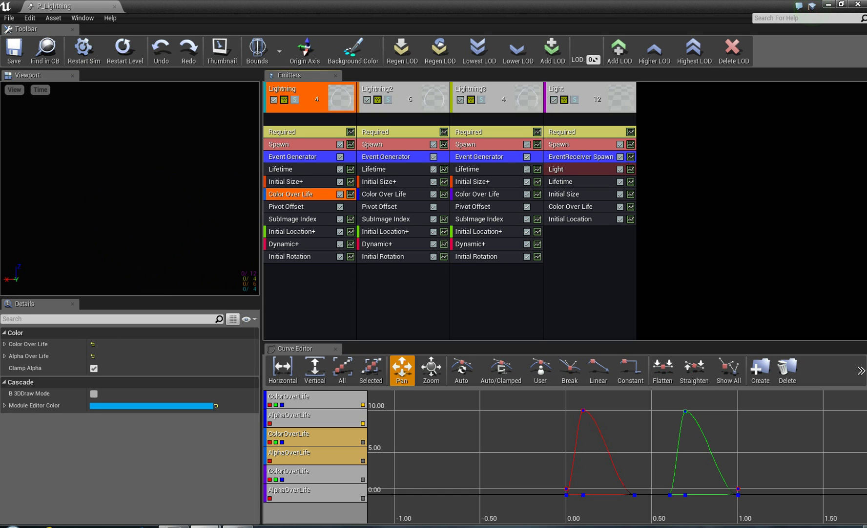
left_click(386, 194)
left_click(479, 194)
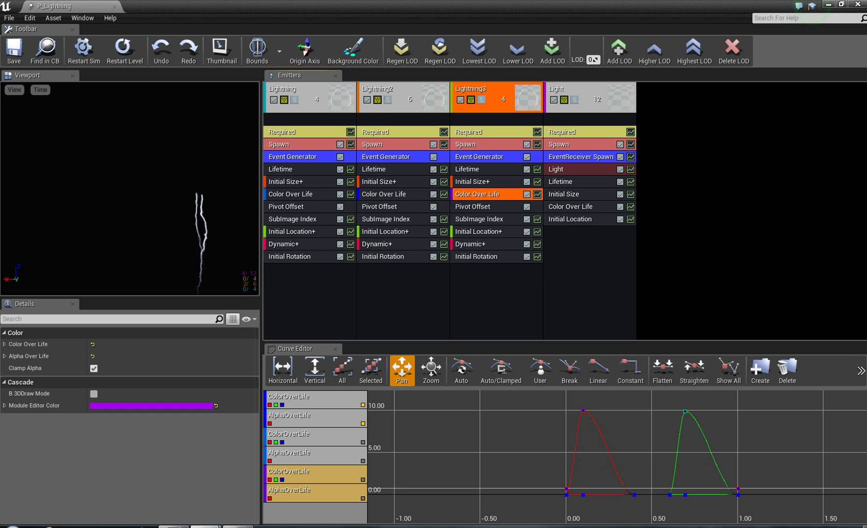
Step: Collapse the Lightning, Lightning2 and Lightning3 emitters, select the Light emitter to view its properties, and close the particle editor
double_click(488, 90)
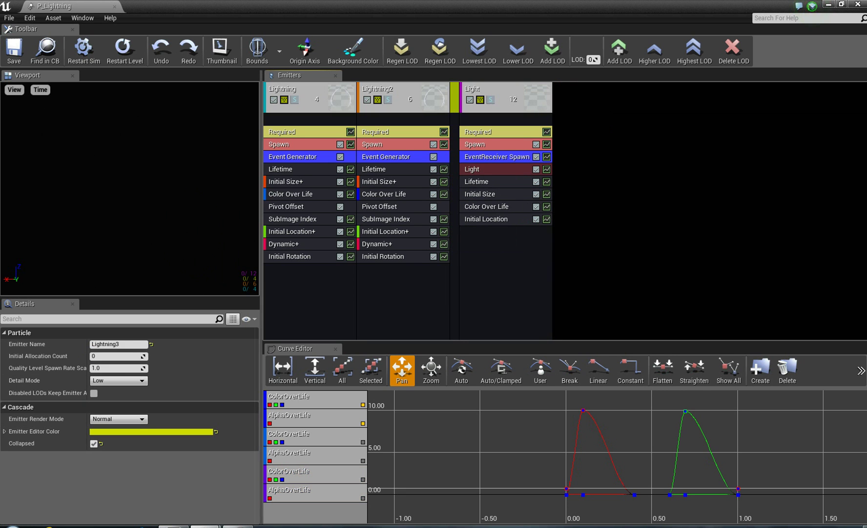
double_click(303, 90)
double_click(298, 92)
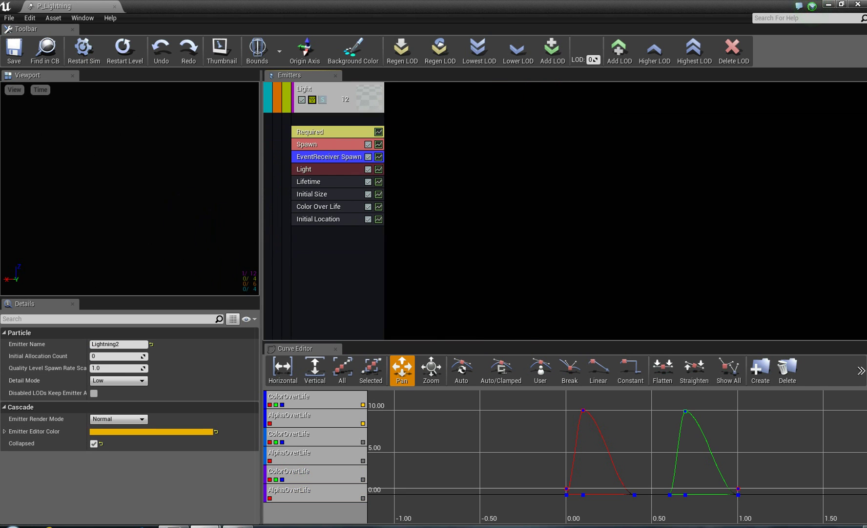
left_click(330, 90)
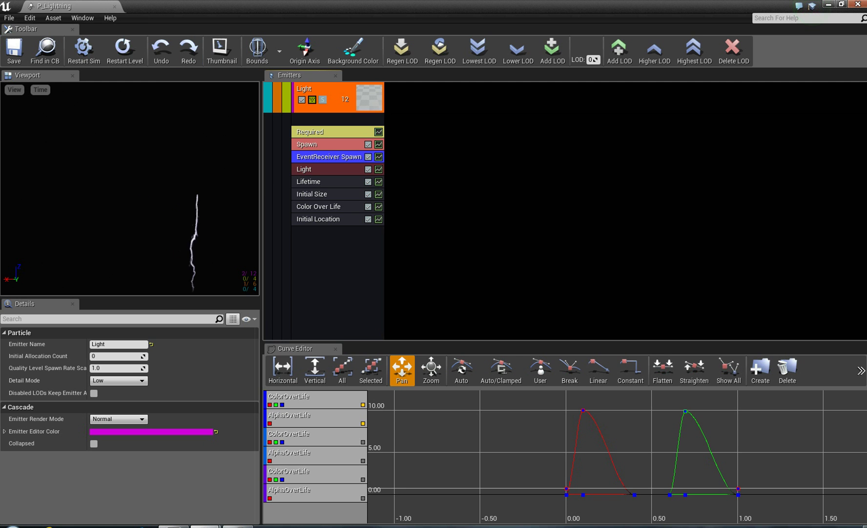
left_click(858, 4)
Step: Bring the floor and player start into view and select the P_Rain particle system in the Particles folder
left_click_drag(420, 166, 394, 293)
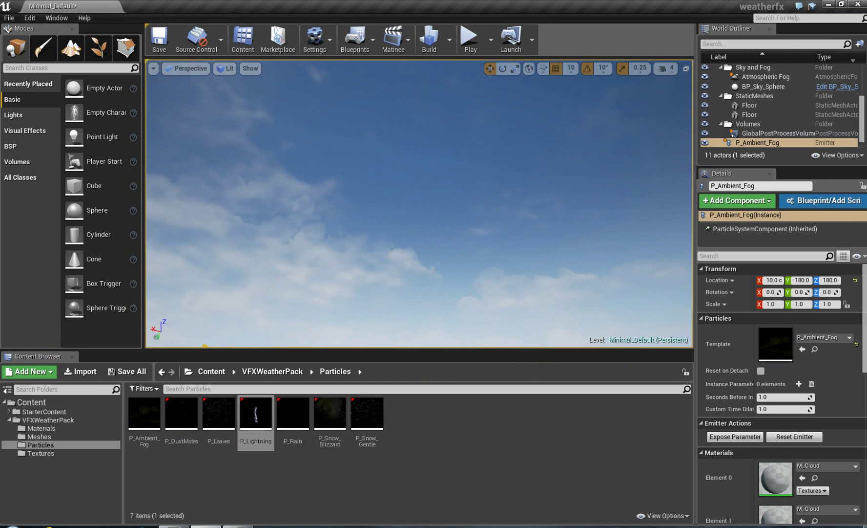
right_click_drag(394, 196, 478, 312)
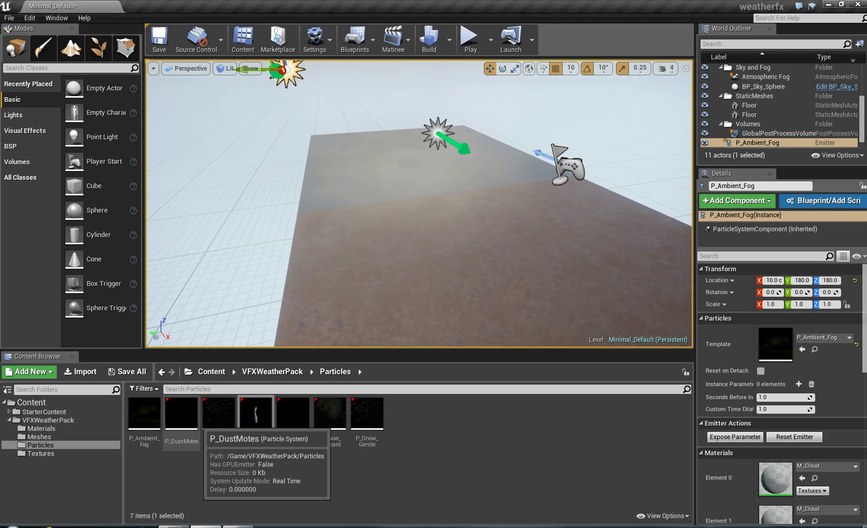
right_click_drag(420, 234, 455, 232)
left_click(303, 419)
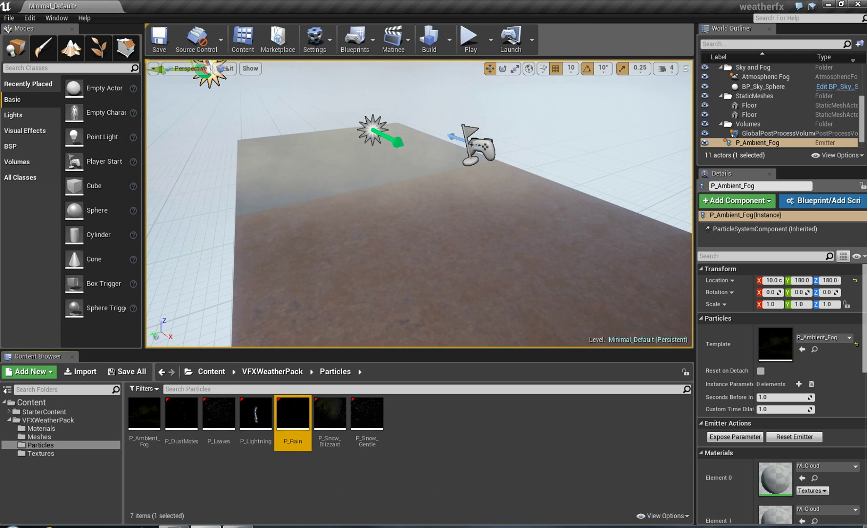